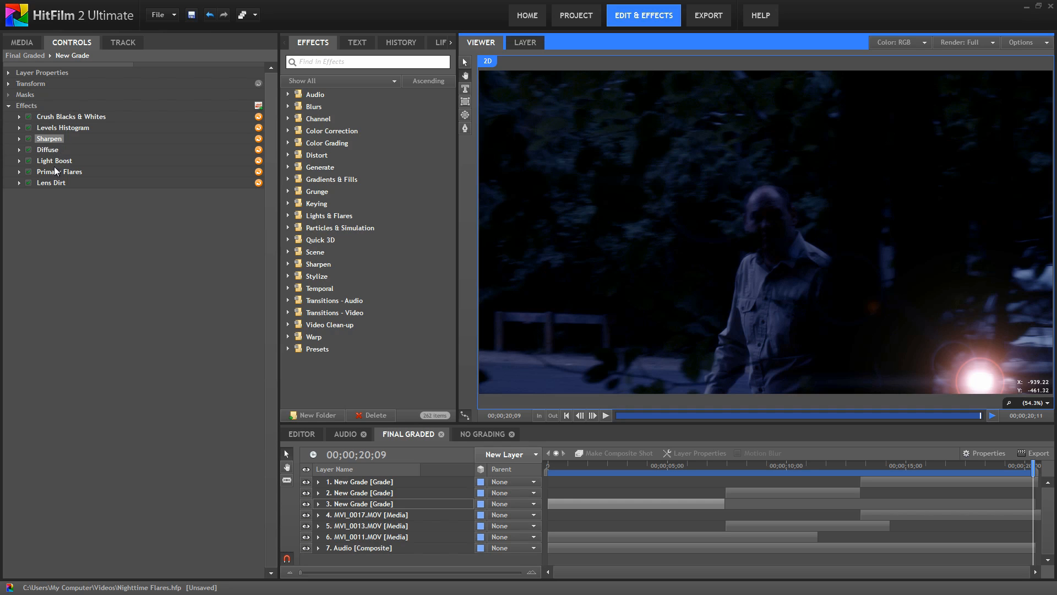
- Turn off all the effects on the New Grade layer, from Lens Dirt through Crush Blacks & Whites
{"action": "left_click", "coordinate": [29, 182]}
{"action": "left_click", "coordinate": [28, 172]}
{"action": "left_click", "coordinate": [28, 161]}
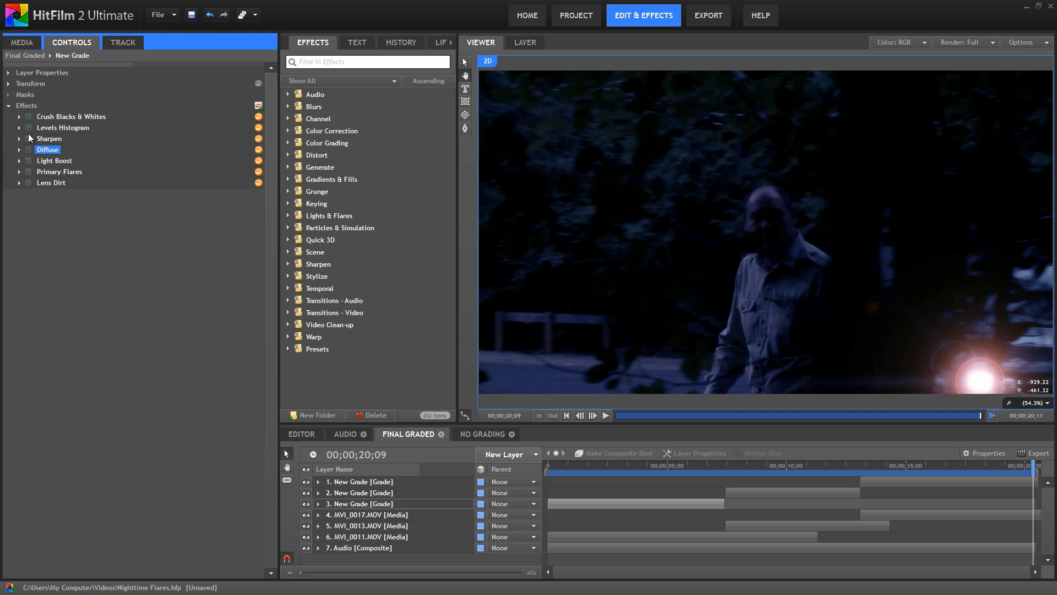
{"action": "left_click", "coordinate": [28, 128]}
{"action": "left_click", "coordinate": [29, 117]}
- Move the playhead to 00;00;02;08 and turn on the Crush Blacks & Whites and Levels Histogram effects
{"action": "left_click", "coordinate": [576, 467]}
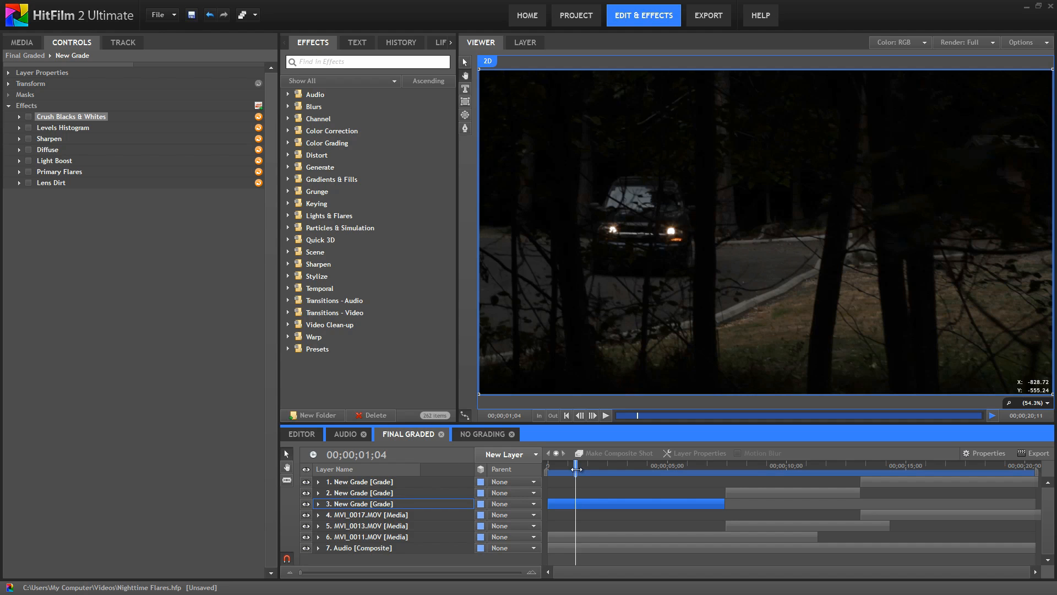
{"action": "left_click_drag", "start_coordinate": [576, 469], "coordinate": [603, 469]}
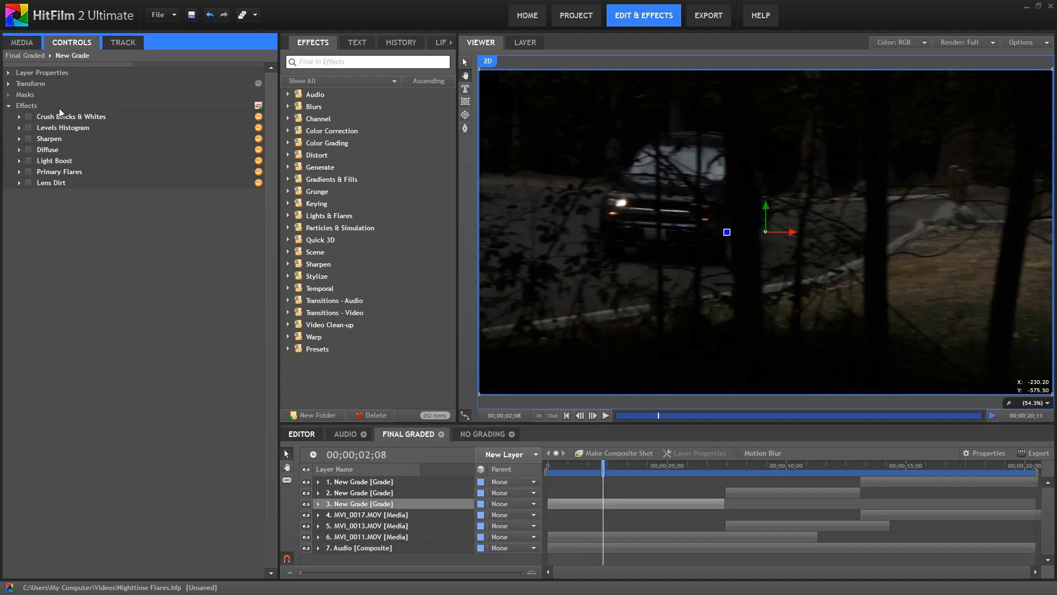
{"action": "left_click", "coordinate": [28, 117]}
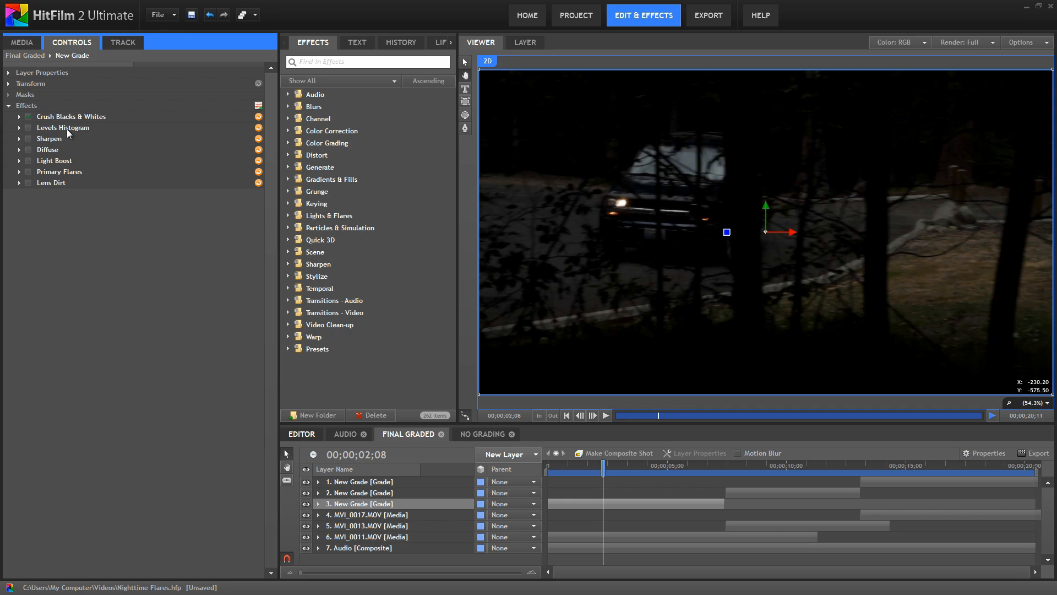
{"action": "left_click", "coordinate": [28, 127]}
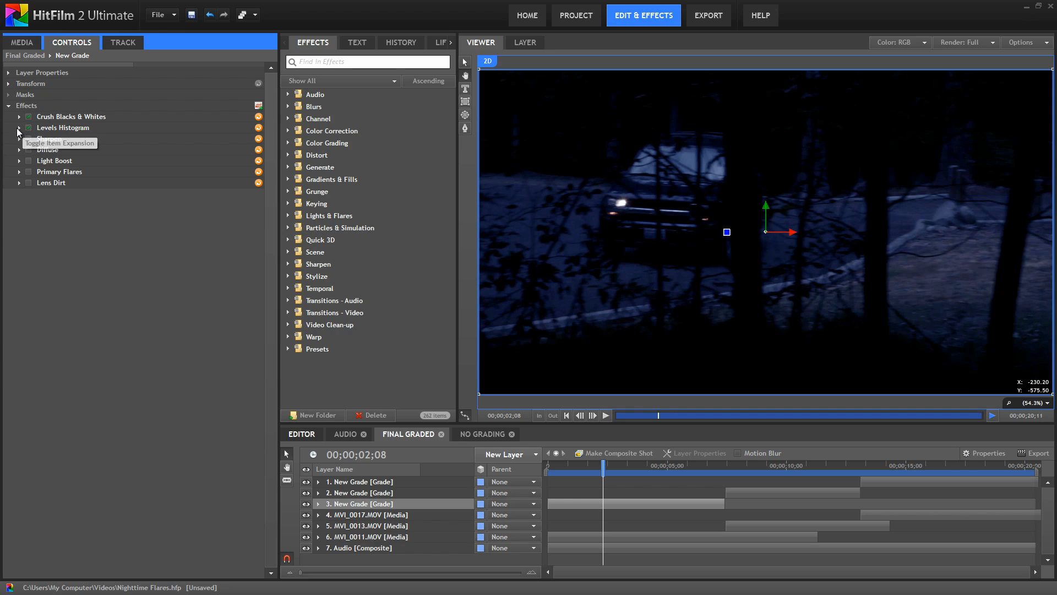
- Review the Levels Histogram settings for the Green, Blue and RGB Combined channels, leaving RGB Combined selected
{"action": "left_click", "coordinate": [20, 128]}
{"action": "left_click", "coordinate": [200, 138]}
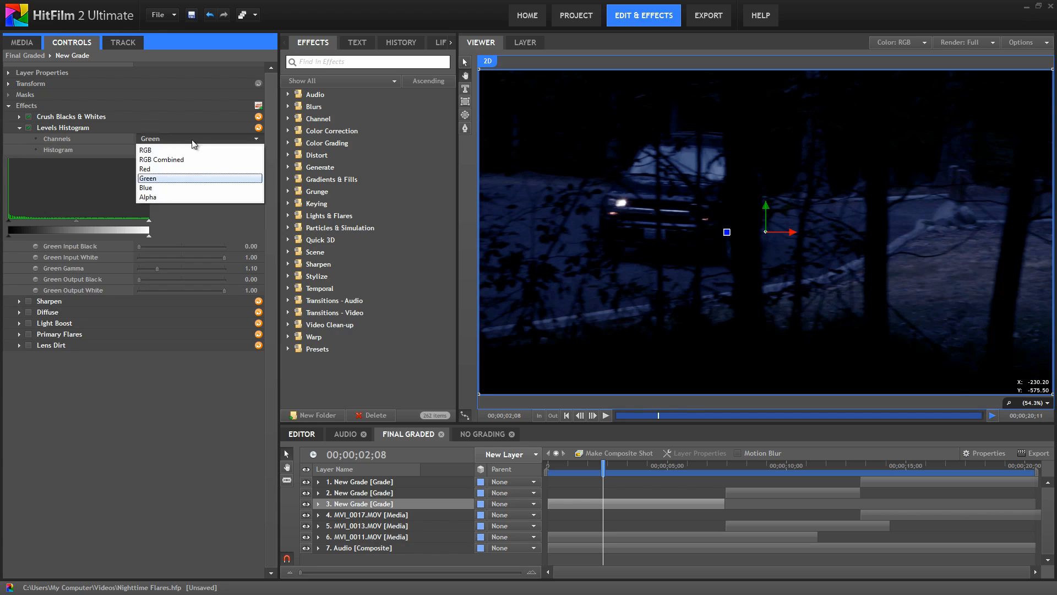
{"action": "left_click", "coordinate": [160, 186]}
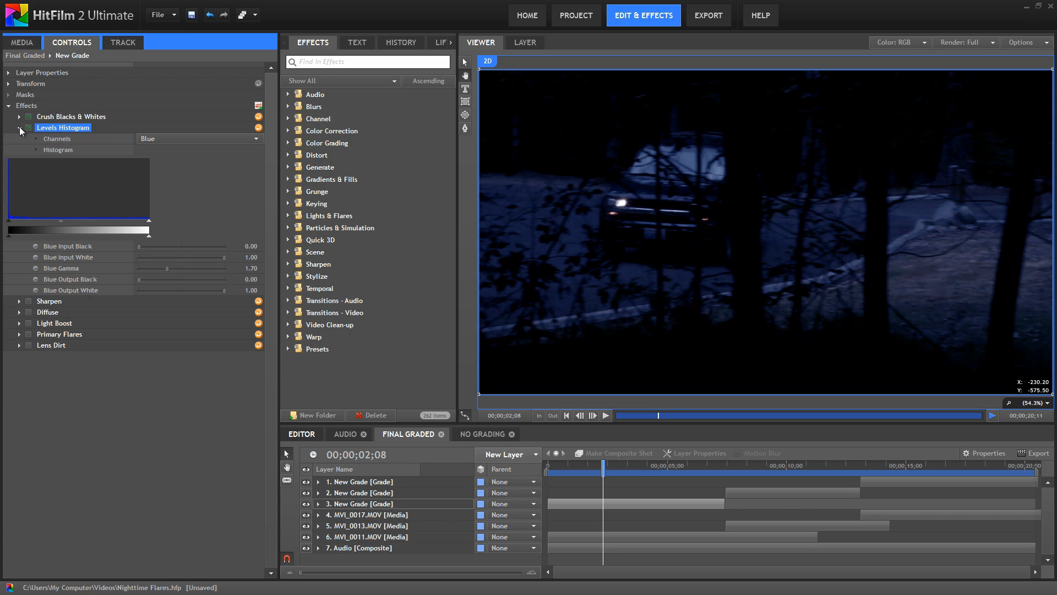
{"action": "left_click", "coordinate": [184, 139]}
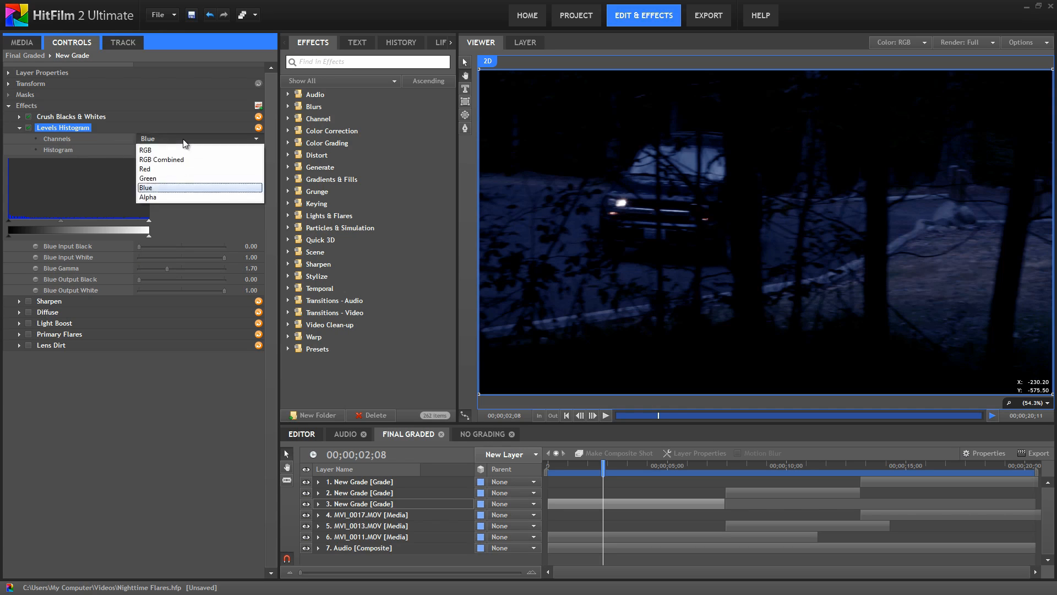
{"action": "left_click", "coordinate": [170, 158]}
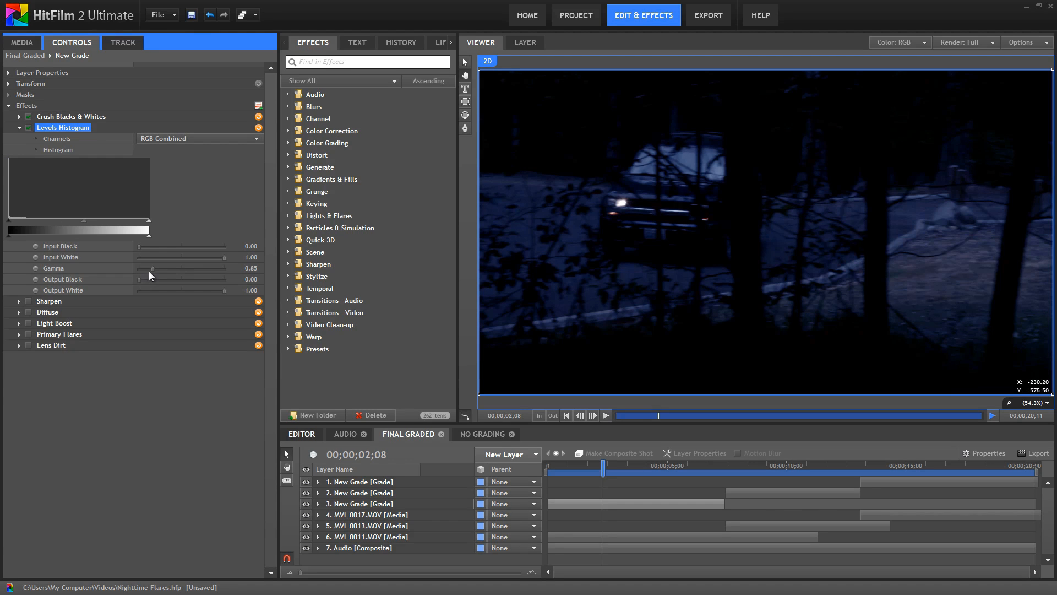
{"action": "left_click", "coordinate": [19, 128]}
- Move the playhead to 00;00;02;19 and turn on the Sharpen and Diffuse effects
{"action": "left_click", "coordinate": [615, 465]}
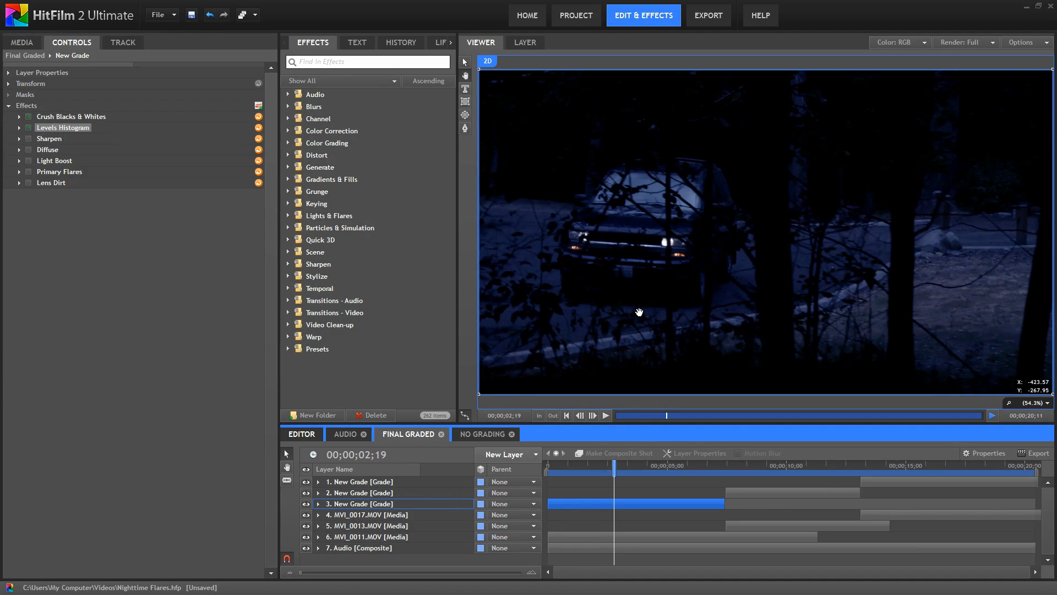
{"action": "left_click", "coordinate": [29, 139]}
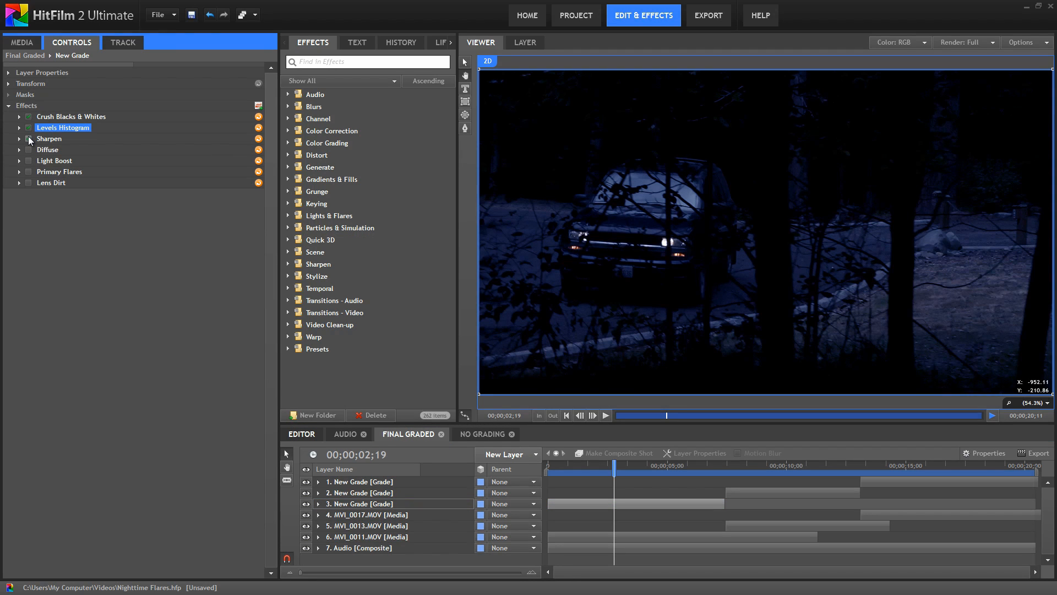
{"action": "left_click", "coordinate": [29, 150]}
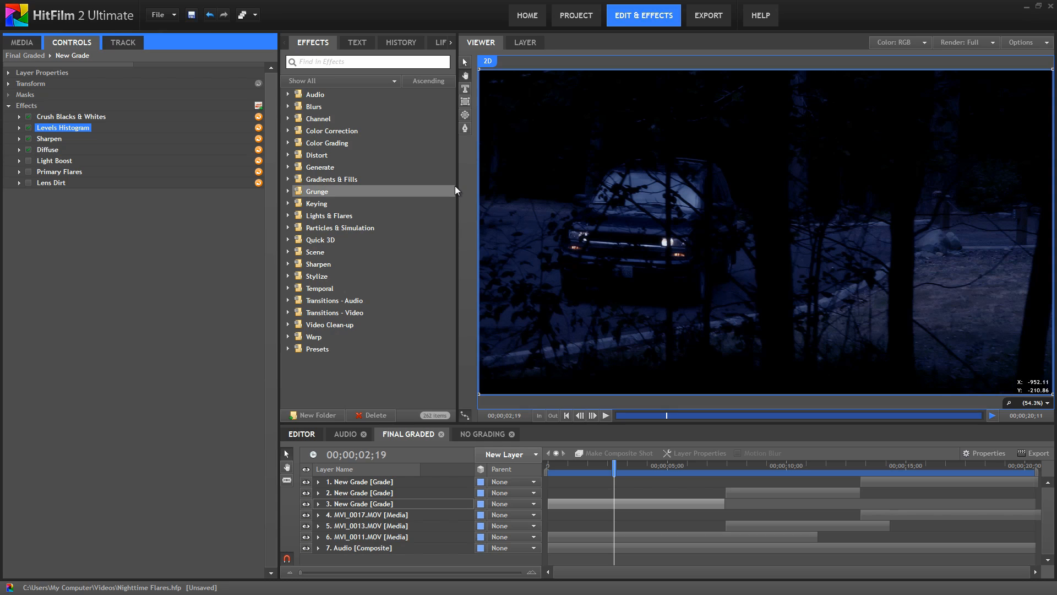
- Turn on the Light Boost and Primary Flares effects, previewing the headlights at 00;00;02;15
{"action": "left_click", "coordinate": [63, 163]}
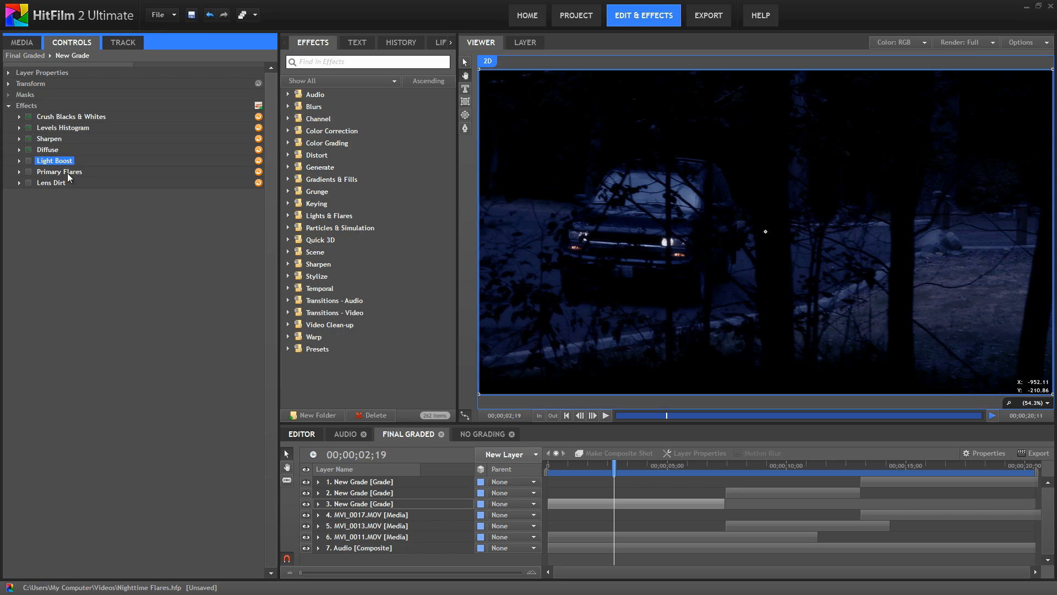
{"action": "left_click", "coordinate": [60, 173]}
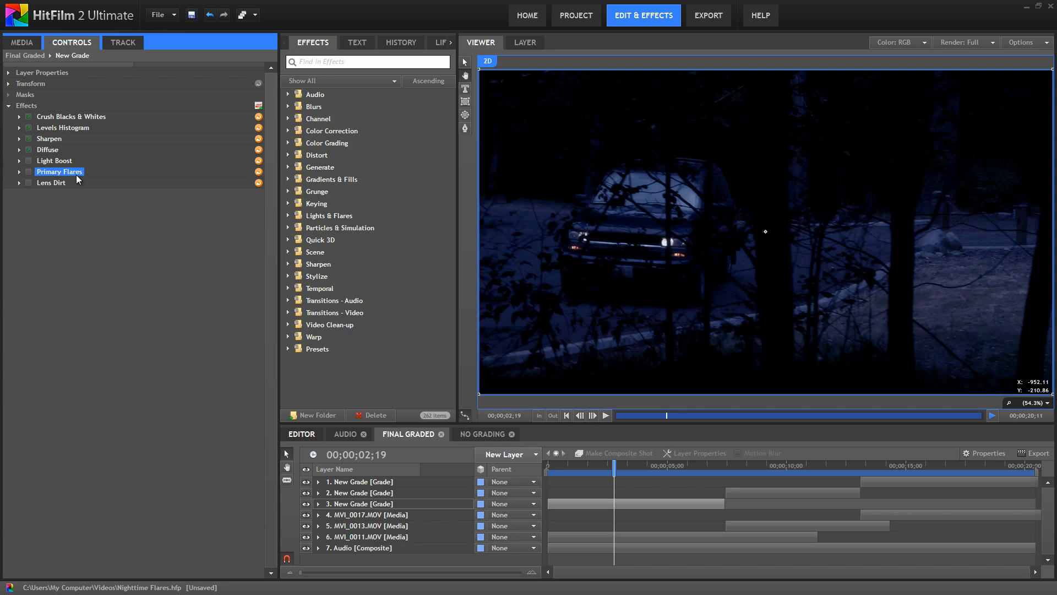
{"action": "left_click", "coordinate": [28, 161]}
{"action": "mouse_move", "coordinate": [614, 467]}
{"action": "left_mouse_down"}
{"action": "mouse_move", "coordinate": [600, 468]}
{"action": "mouse_move", "coordinate": [610, 465]}
{"action": "left_mouse_up"}
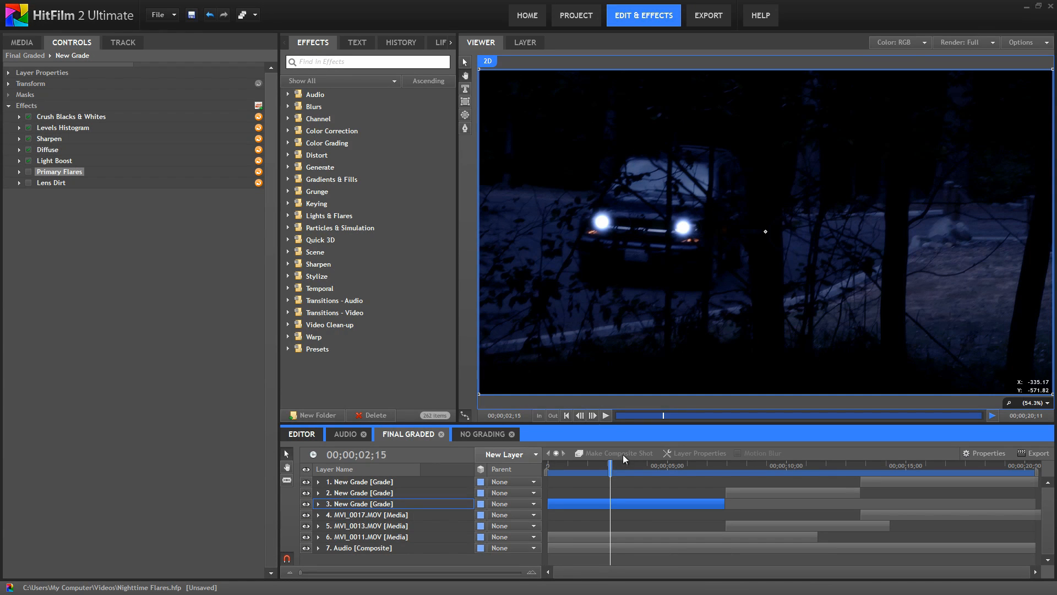
{"action": "left_click", "coordinate": [29, 172]}
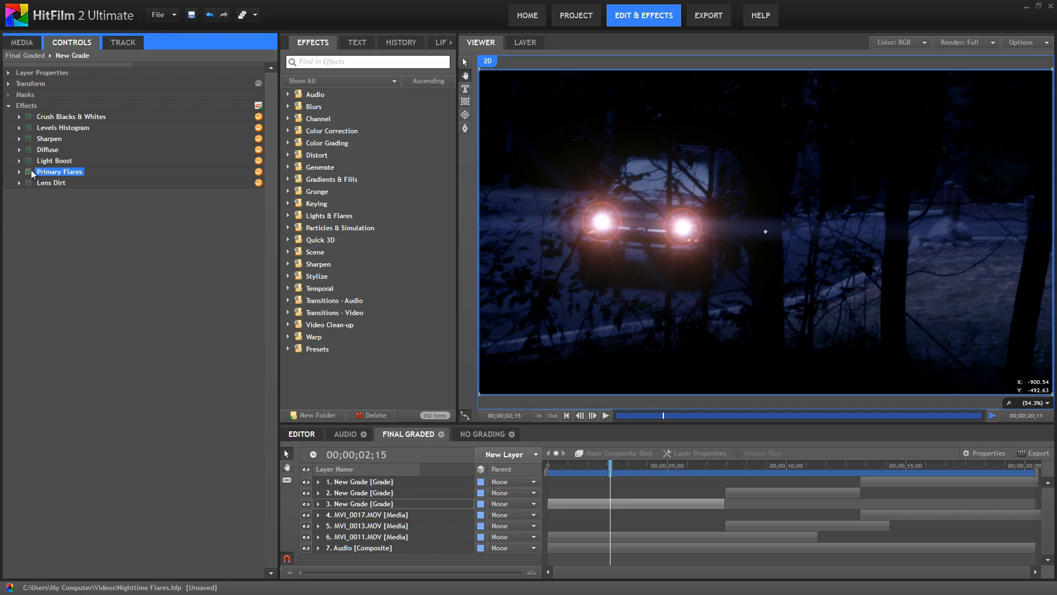
- Browse the available flare types of the Primary Flares effect without changing the Anamorphic halo choice
{"action": "left_click", "coordinate": [19, 172]}
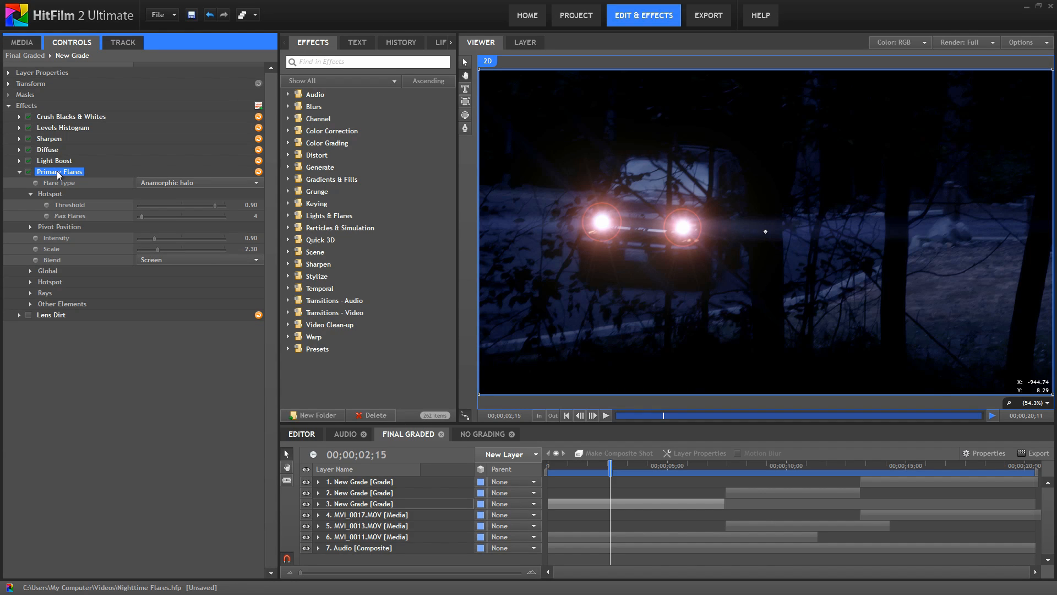
{"action": "left_click", "coordinate": [257, 185]}
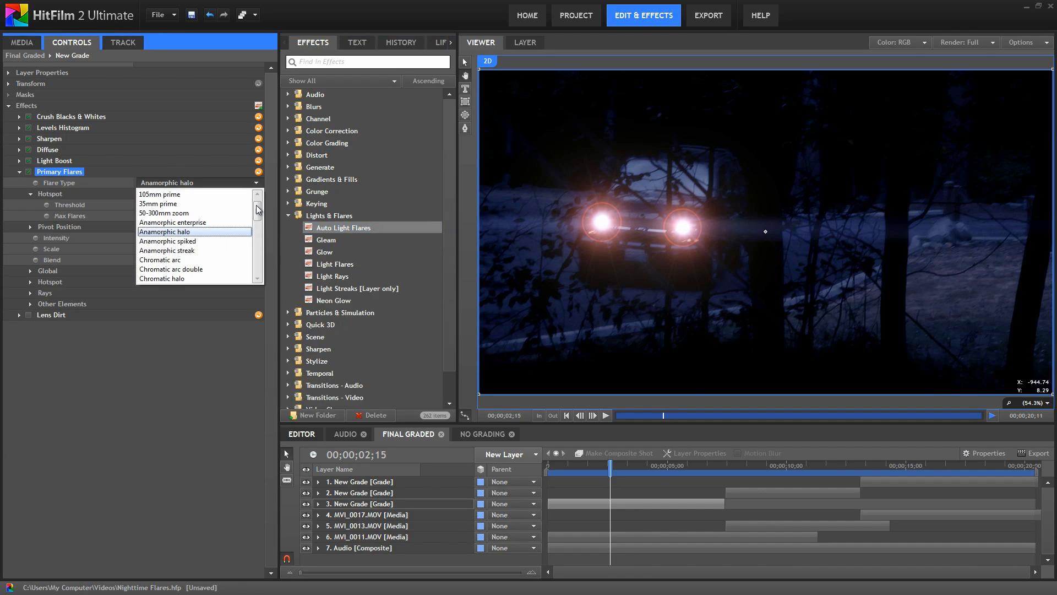
{"action": "mouse_move", "coordinate": [257, 207]}
{"action": "left_mouse_down"}
{"action": "mouse_move", "coordinate": [258, 270]}
{"action": "mouse_move", "coordinate": [259, 203]}
{"action": "left_mouse_up"}
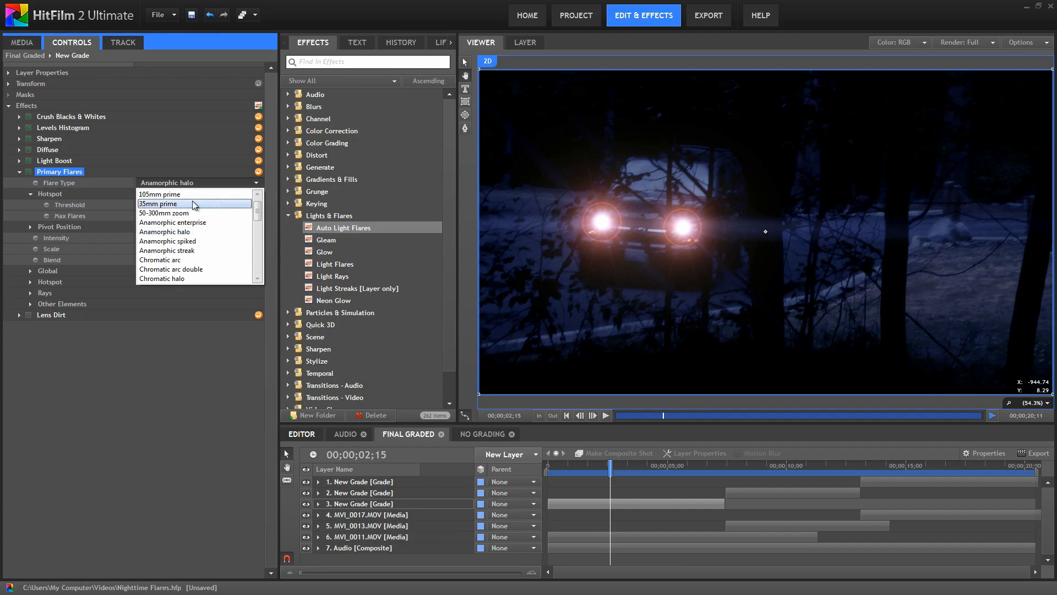
{"action": "mouse_move", "coordinate": [259, 213]}
{"action": "left_mouse_down"}
{"action": "mouse_move", "coordinate": [259, 290]}
{"action": "mouse_move", "coordinate": [256, 205]}
{"action": "left_mouse_up"}
{"action": "left_click", "coordinate": [257, 209]}
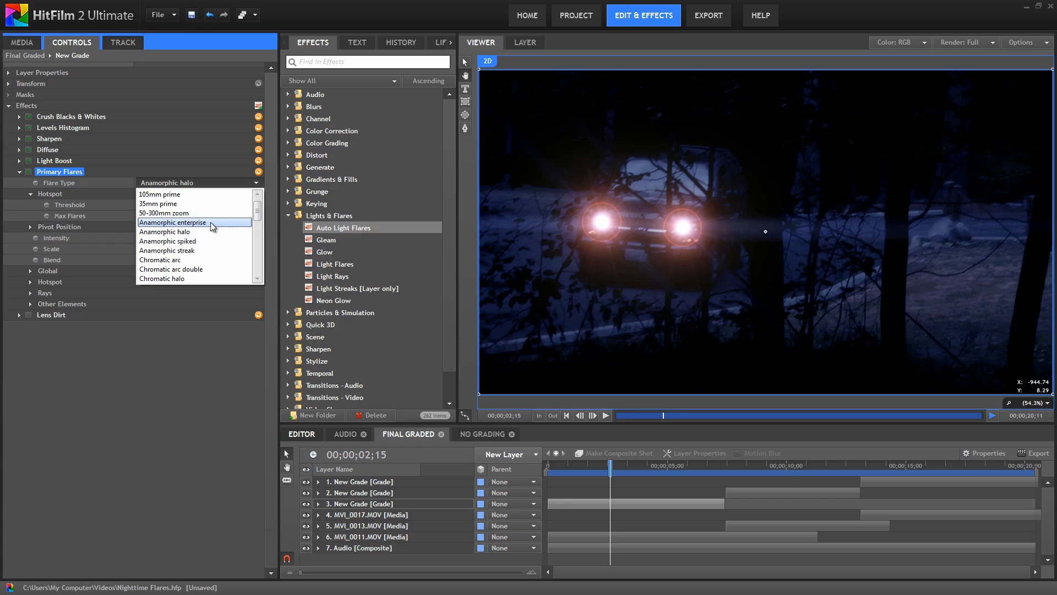
{"action": "left_click", "coordinate": [256, 181]}
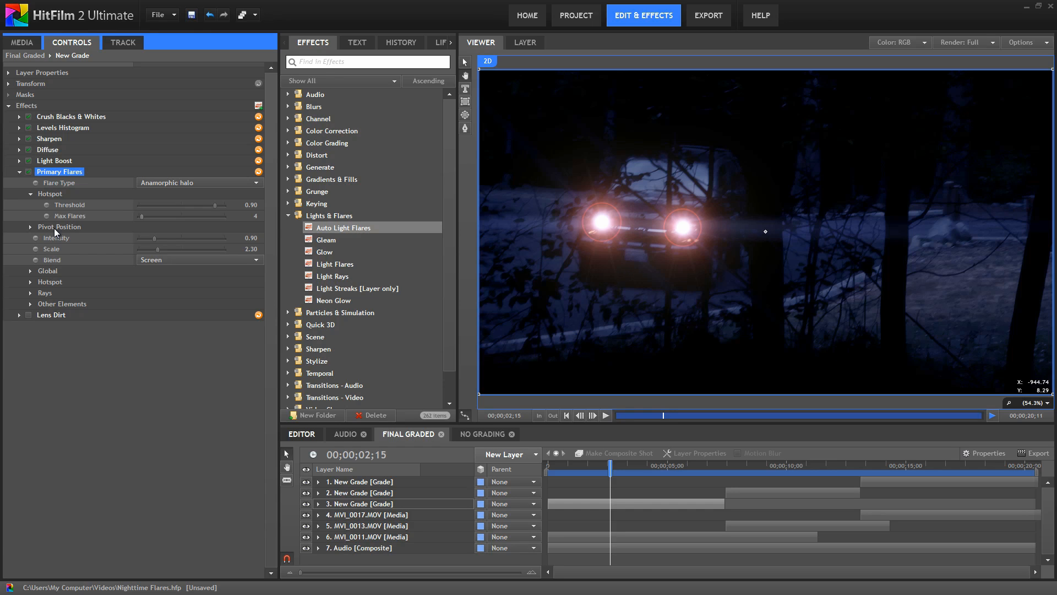
- Examine the Threshold and Max Flares settings in the Hotspot group of Primary Flares
{"action": "left_click", "coordinate": [31, 195]}
{"action": "left_click", "coordinate": [52, 194]}
{"action": "left_click", "coordinate": [28, 194]}
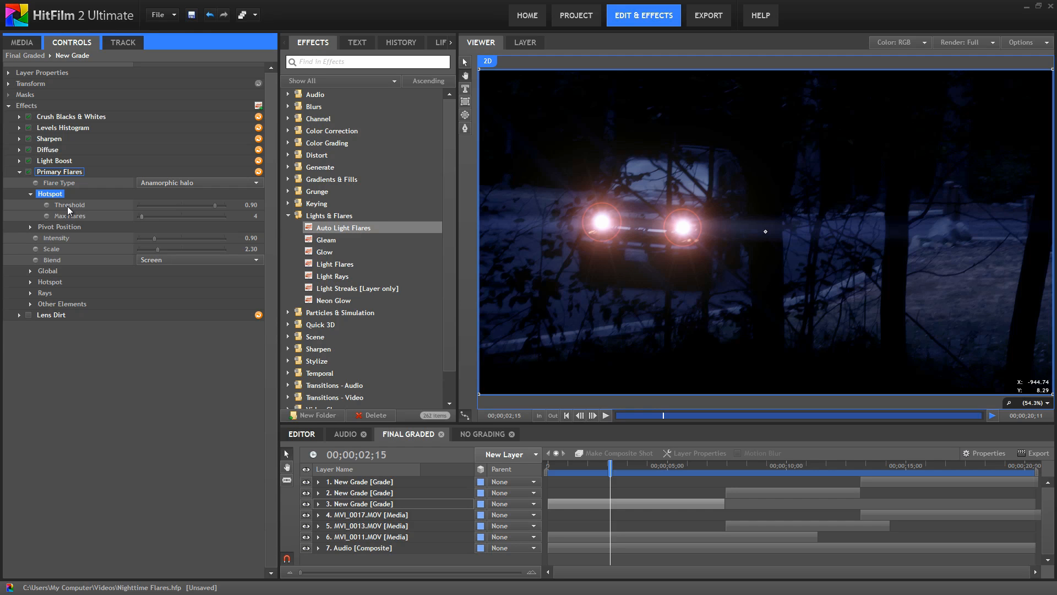
{"action": "left_click", "coordinate": [67, 206]}
{"action": "left_click", "coordinate": [157, 216]}
{"action": "left_click", "coordinate": [253, 215]}
{"action": "key", "text": "Return"}
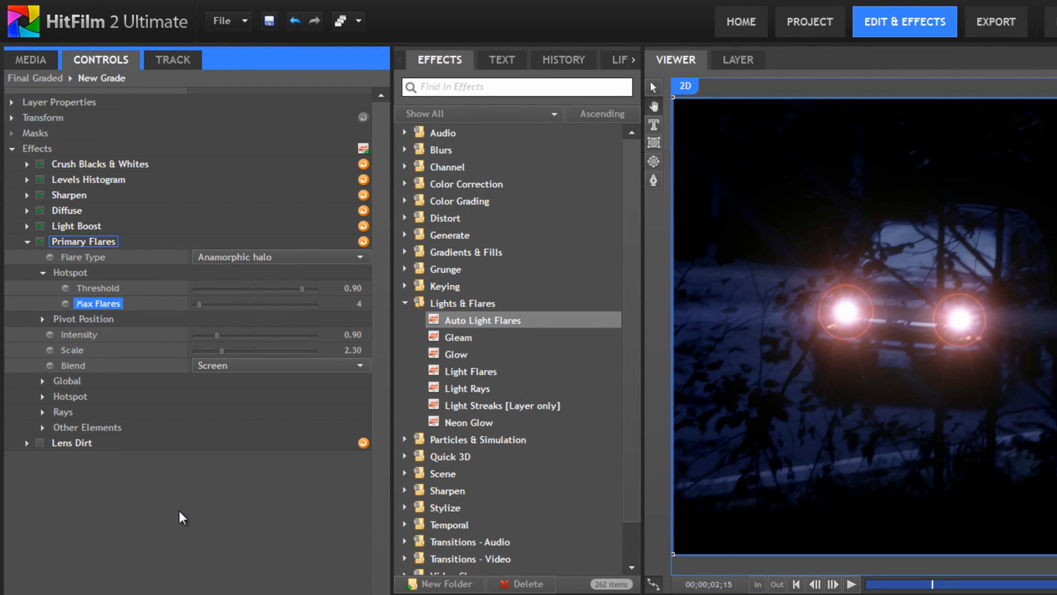
- Inspect the hotspot appearance and Rays settings of Primary Flares, collapsing each group again
{"action": "left_click", "coordinate": [44, 397]}
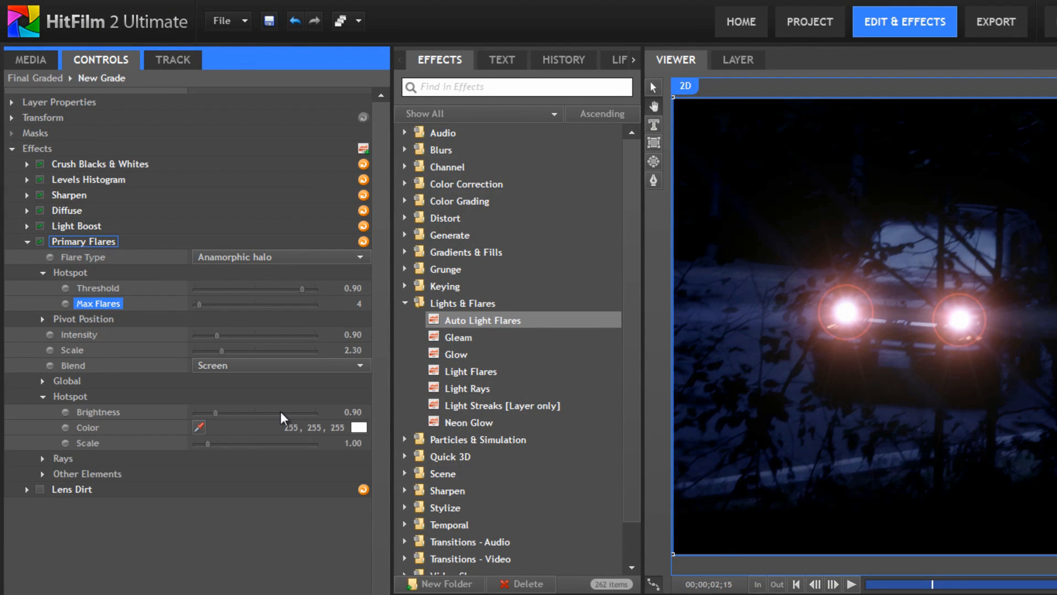
{"action": "left_click", "coordinate": [43, 397]}
{"action": "left_click", "coordinate": [41, 411]}
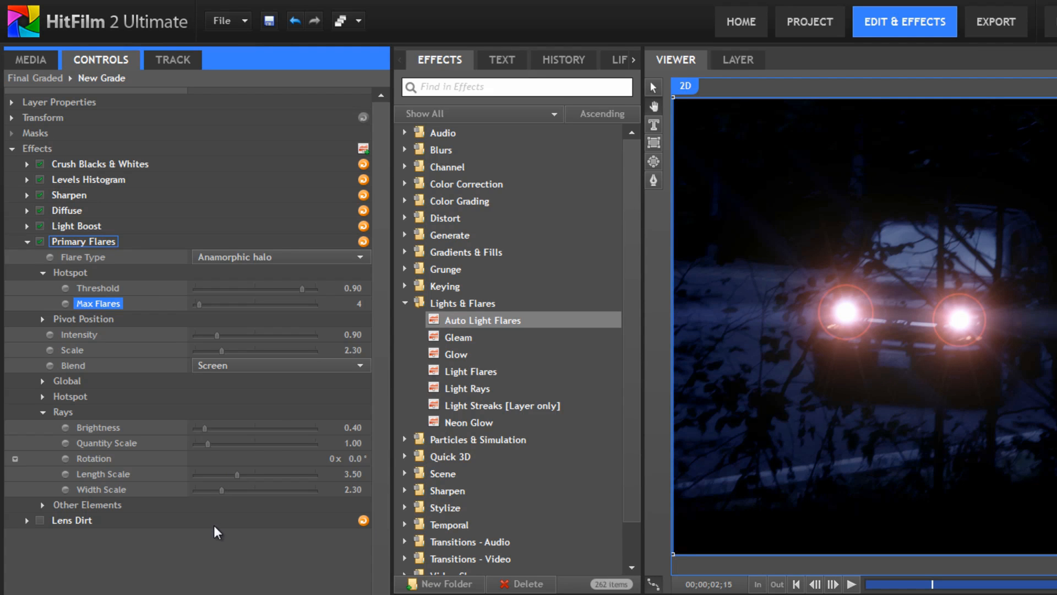
{"action": "left_click", "coordinate": [42, 411]}
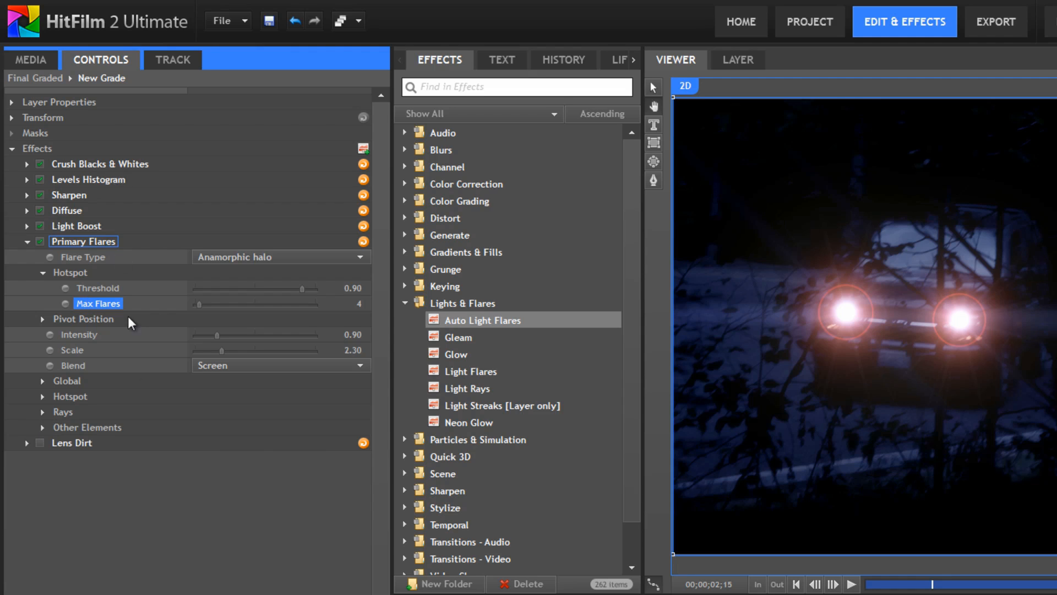
- Turn on the Lens Dirt effect and preview the shot at 00;00;05;15
{"action": "left_click", "coordinate": [86, 443]}
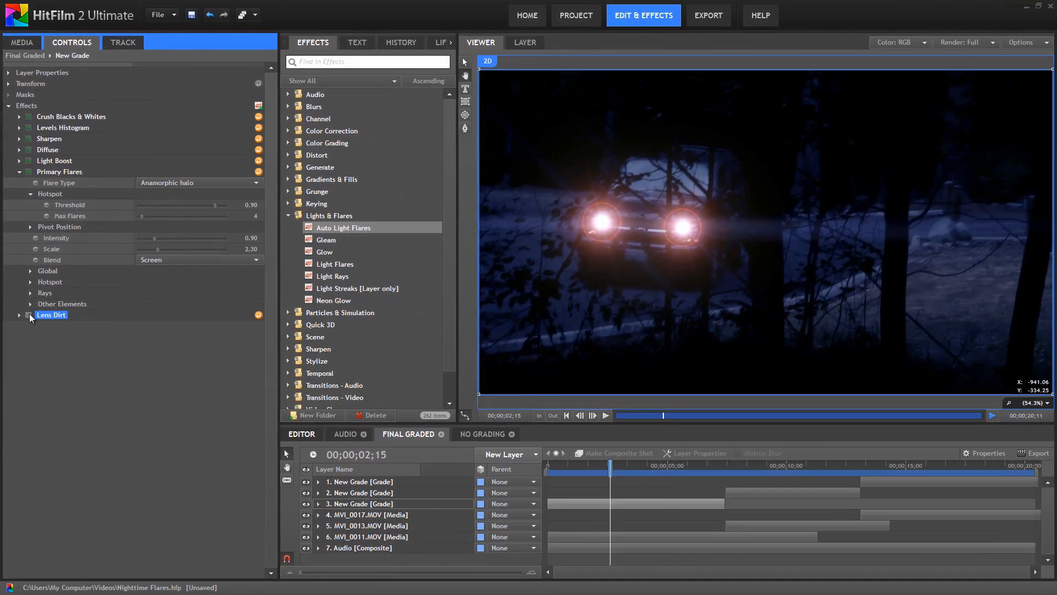
{"action": "left_click", "coordinate": [31, 329]}
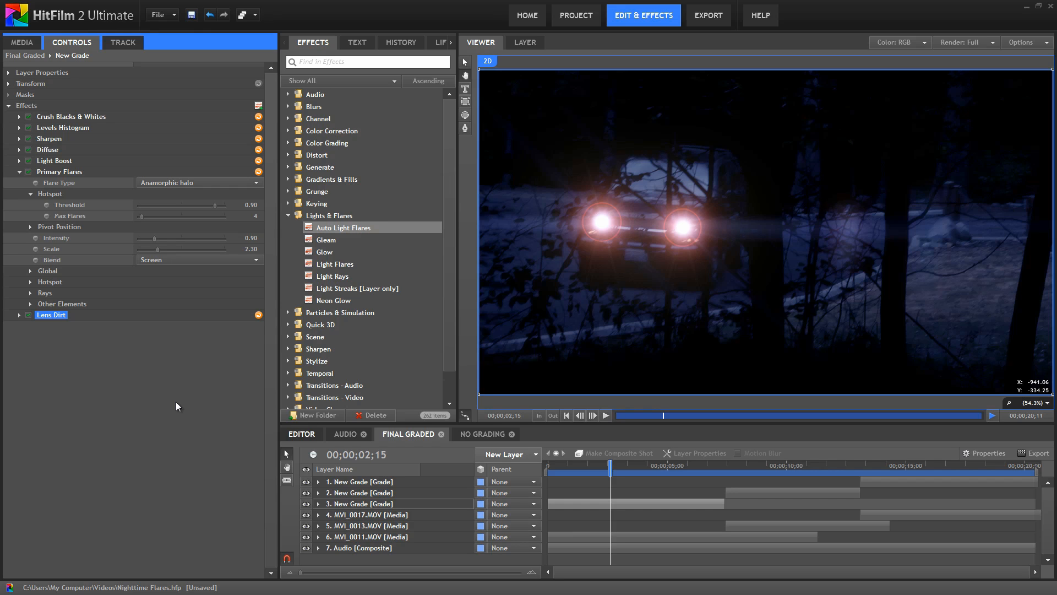
{"action": "left_click_drag", "start_coordinate": [617, 467], "coordinate": [681, 468]}
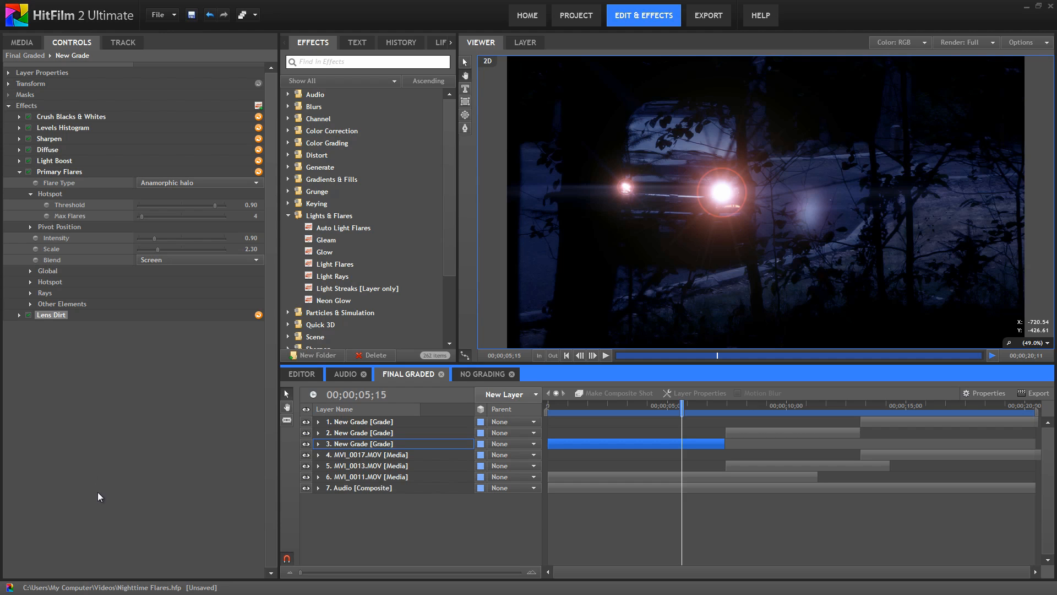
- Move Light Boost, Primary Flares and Lens Dirt together above Levels Histogram, and preview the shot at 00;00;02;07
{"action": "left_click", "coordinate": [20, 172]}
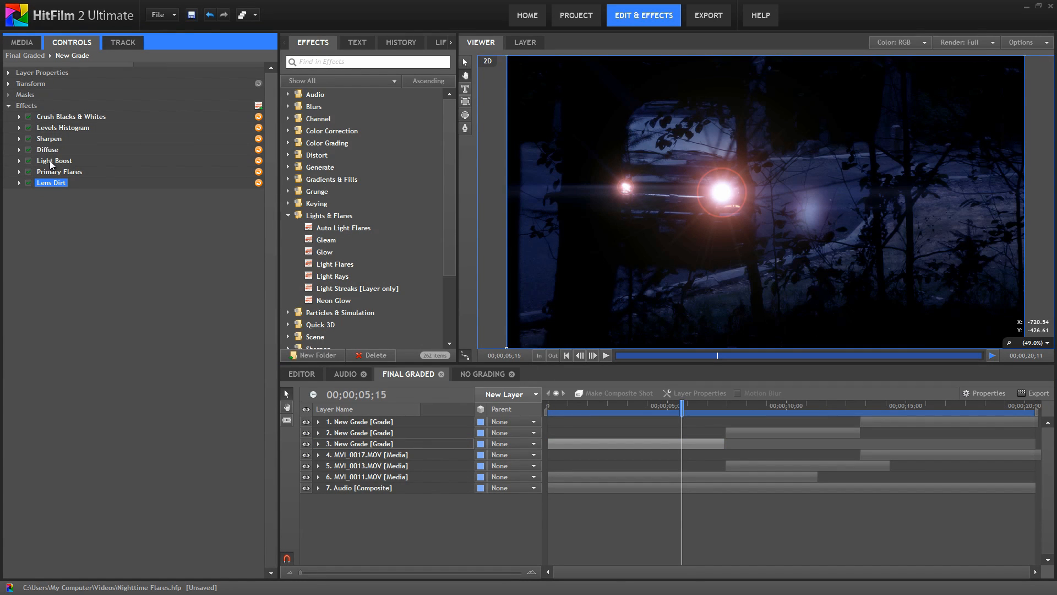
{"action": "left_click", "coordinate": [50, 161], "text": "shift"}
{"action": "left_click_drag", "start_coordinate": [50, 162], "coordinate": [59, 129]}
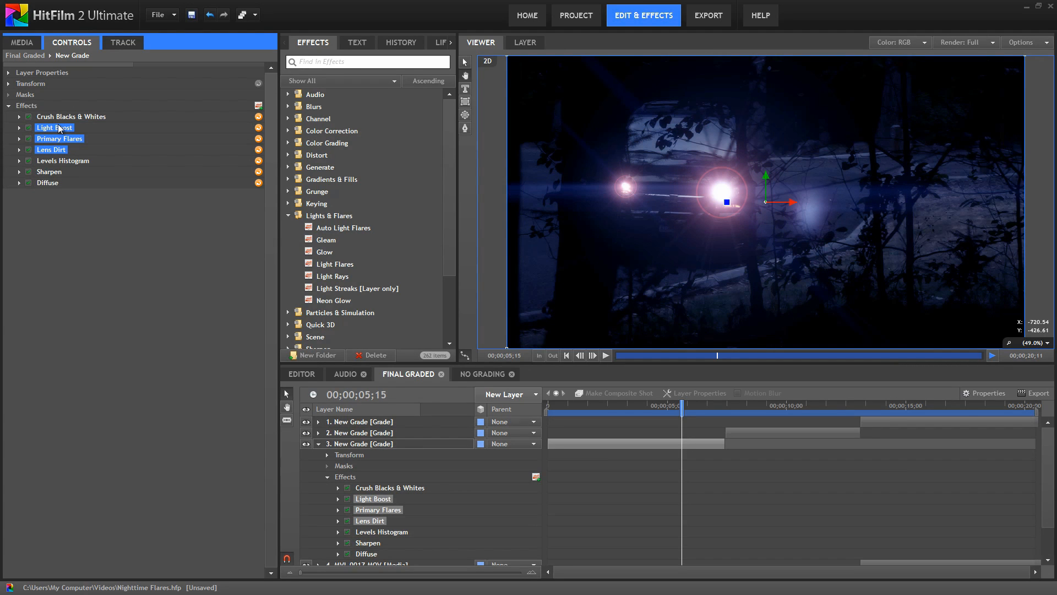
{"action": "left_click_drag", "start_coordinate": [641, 405], "coordinate": [601, 413]}
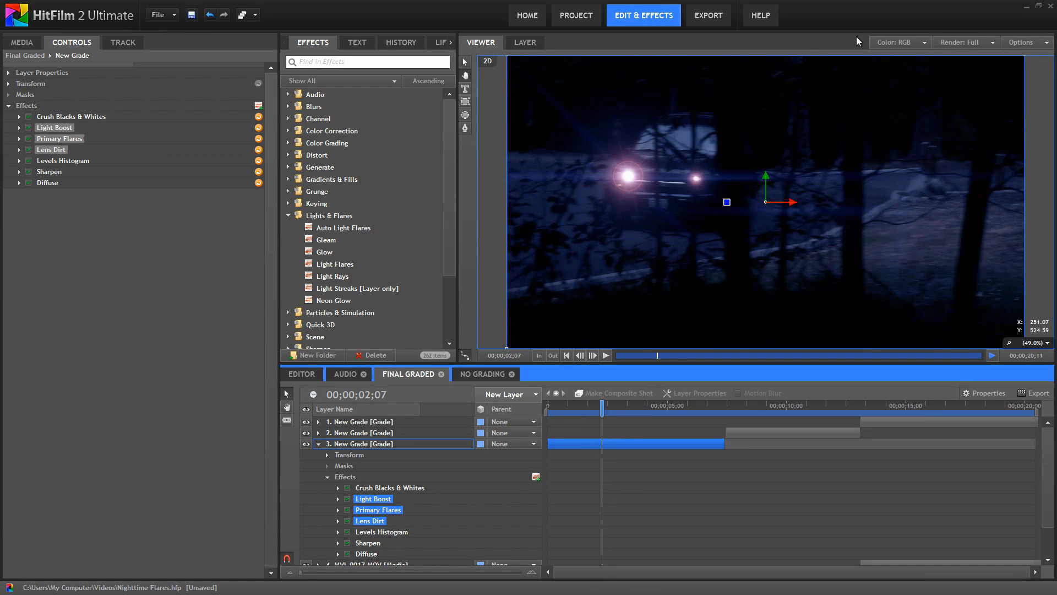